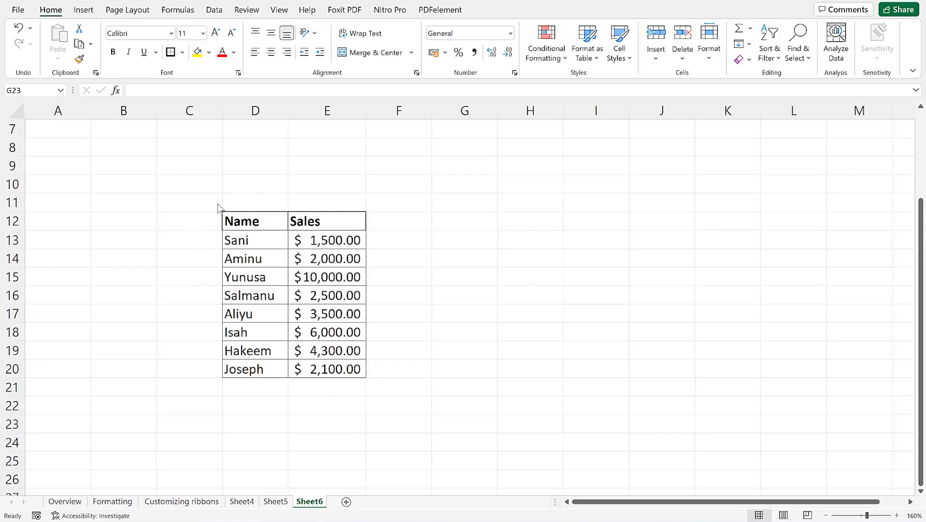
Step: Insert a 2-D clustered column chart from the Name and Sales table in D12:E20, place it beside the data and apply Style 1
left_click_drag(230, 221, 335, 367)
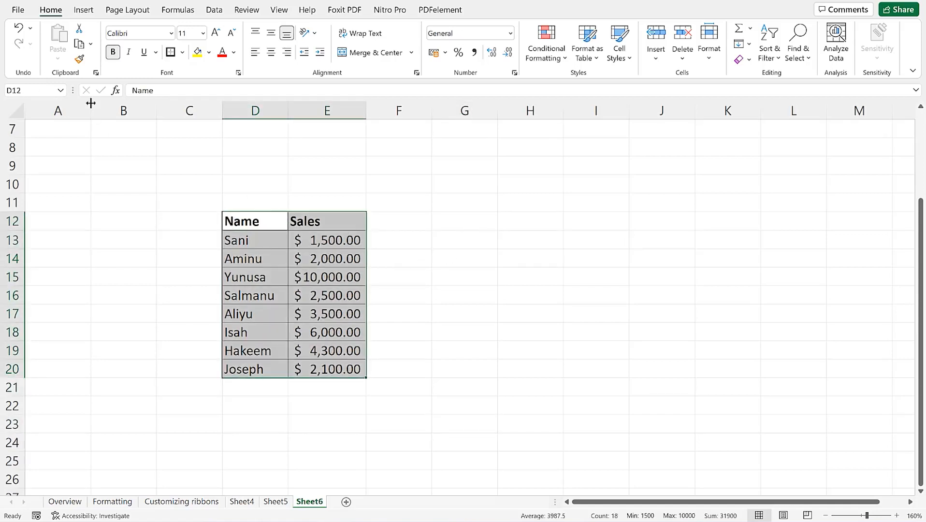
left_click(85, 11)
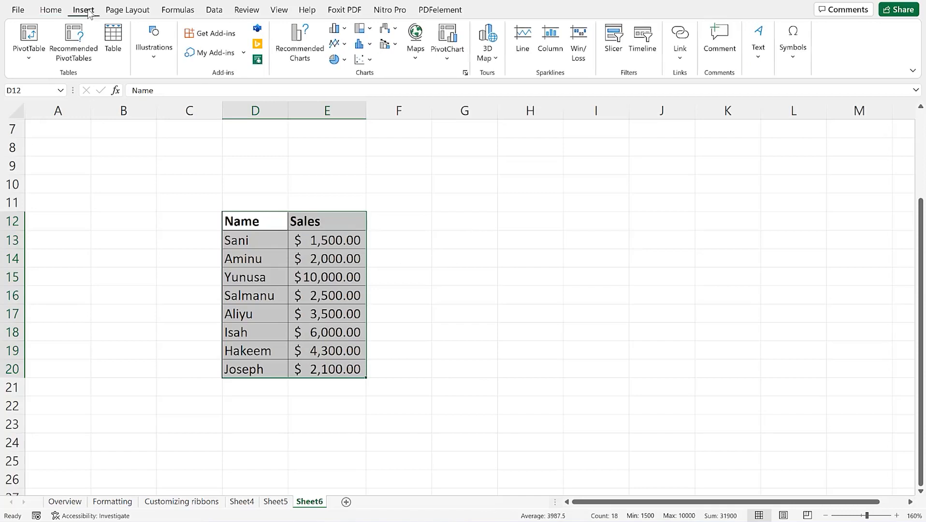
left_click(344, 32)
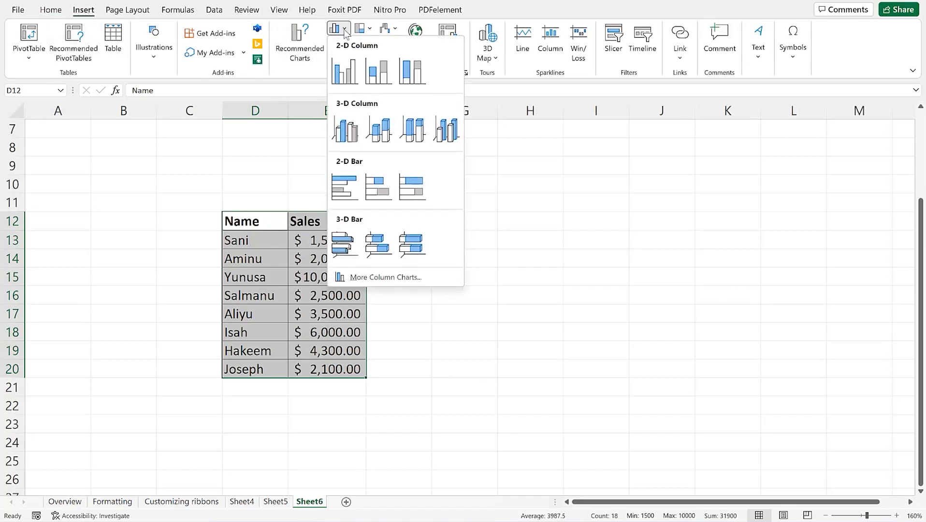
left_click(352, 76)
left_click_drag(368, 177, 518, 161)
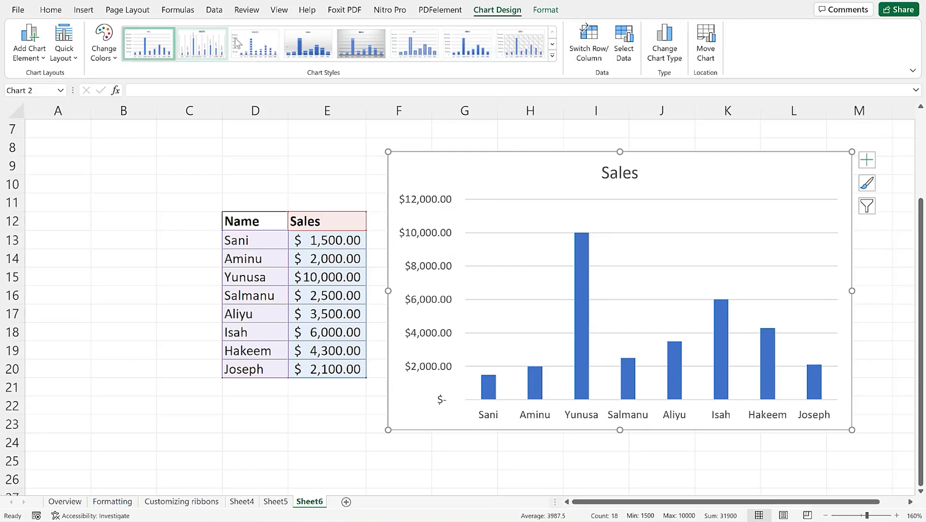
left_click(155, 49)
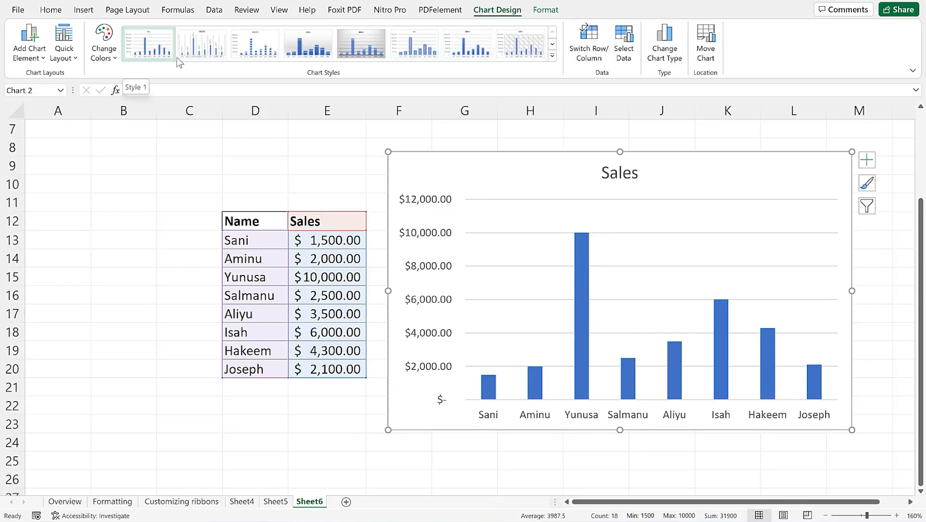
Step: Open the formatting options of the chart's vertical axis and set its maximum bound to 10500
left_click(421, 236)
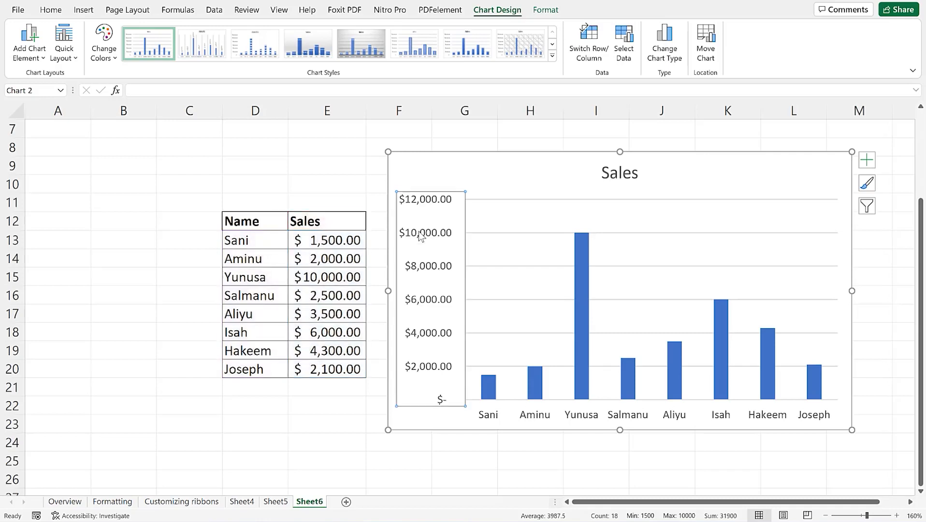
double_click(421, 237)
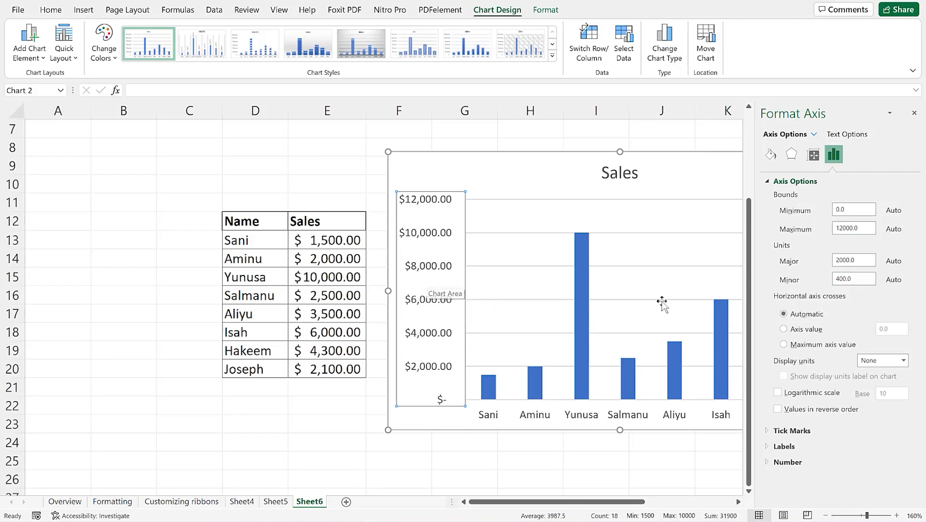
left_click(859, 228)
left_click_drag(528, 505, 559, 503)
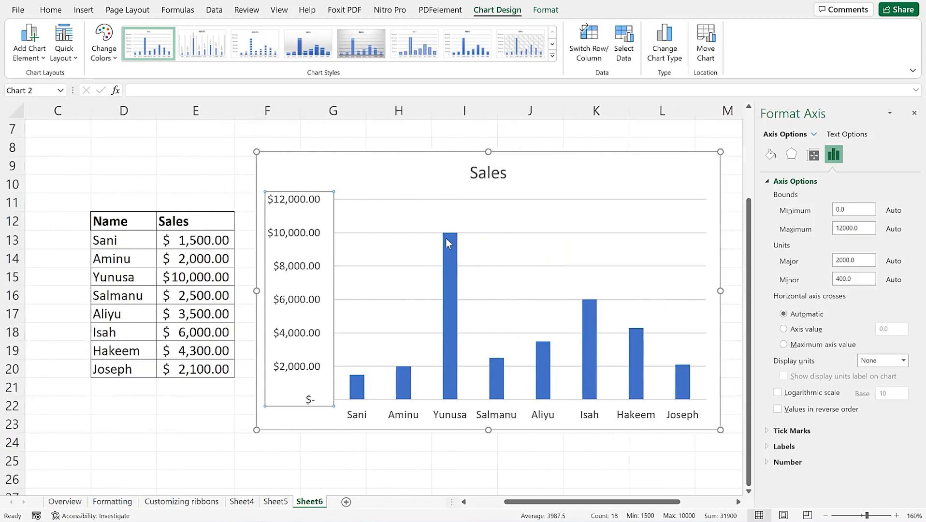
mouse_move(451, 234)
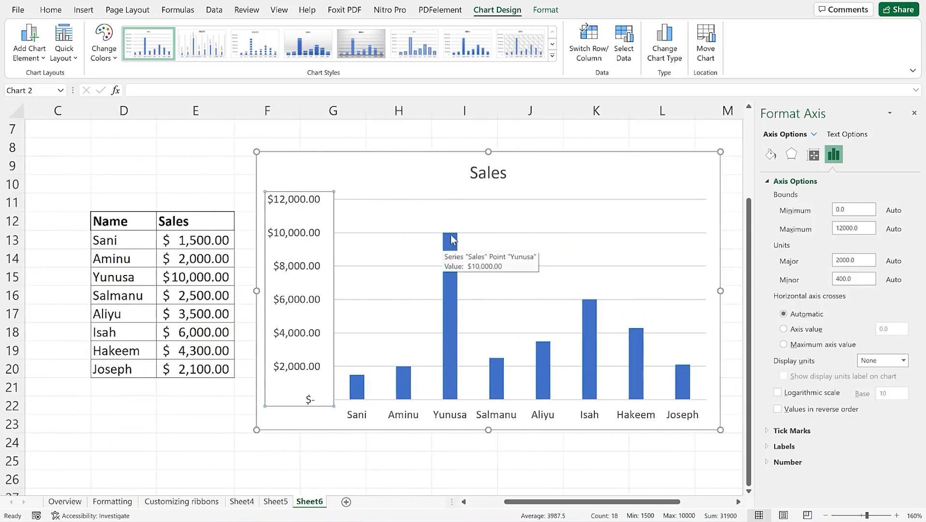
double_click(852, 227)
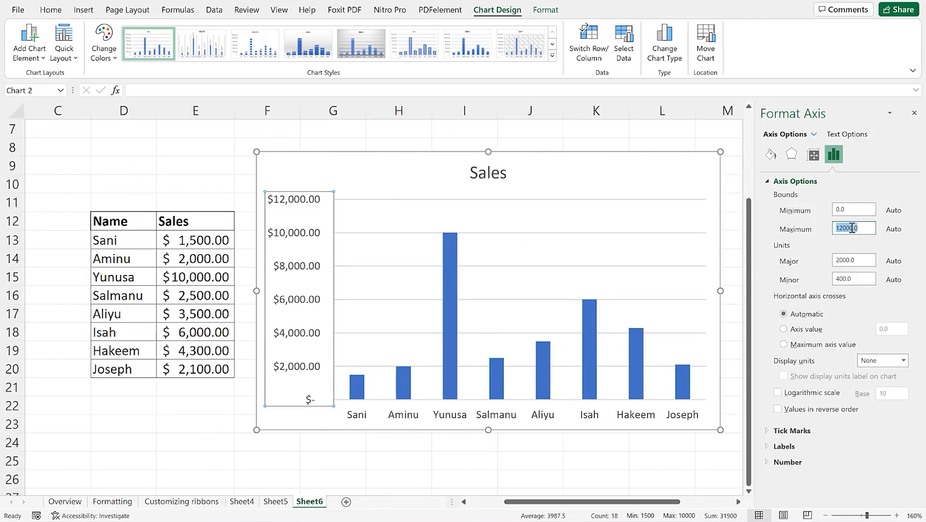
type("10500")
key("Return")
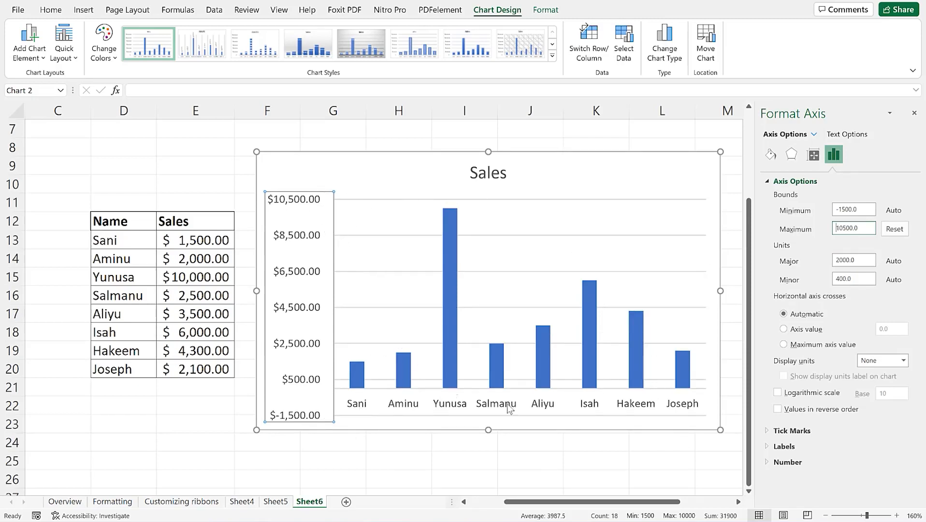
Step: Try major units of 3000 and 500 on the vertical axis, and settle on 1500
left_click(851, 260)
type("3")
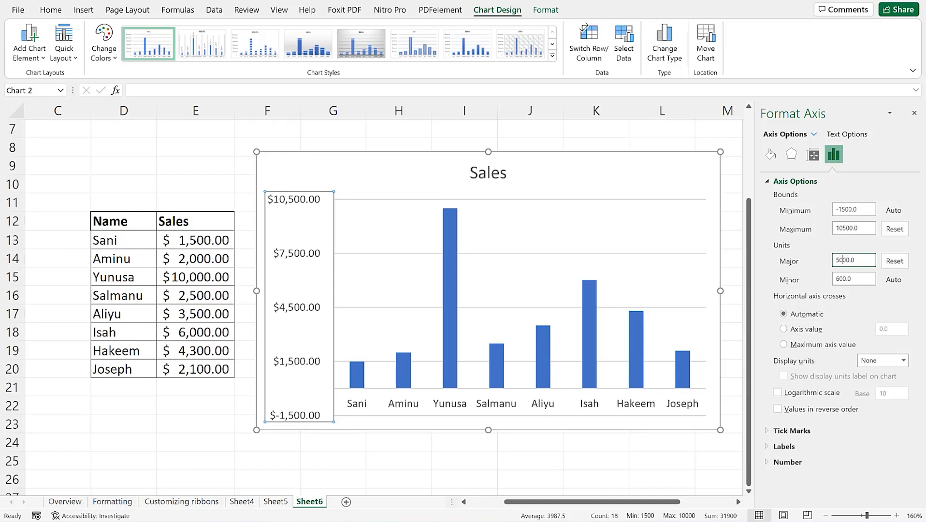
key("Return")
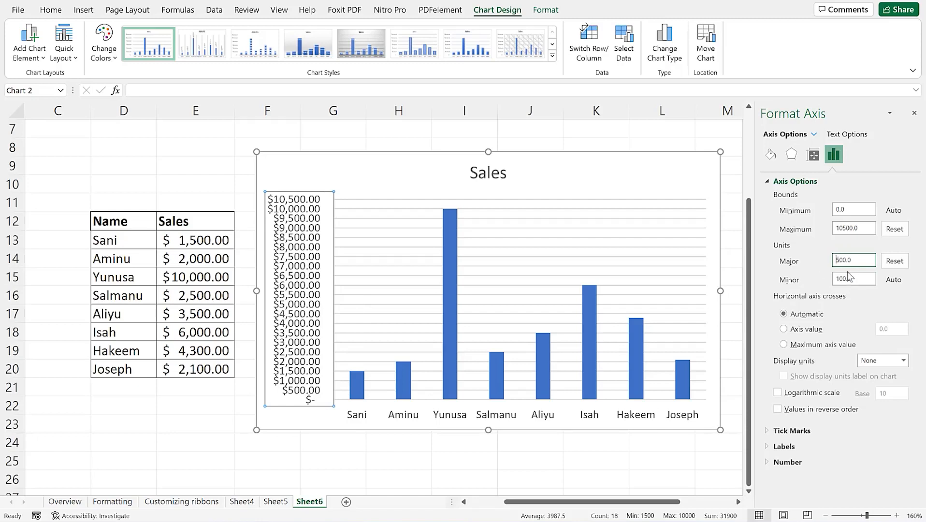
key("Return")
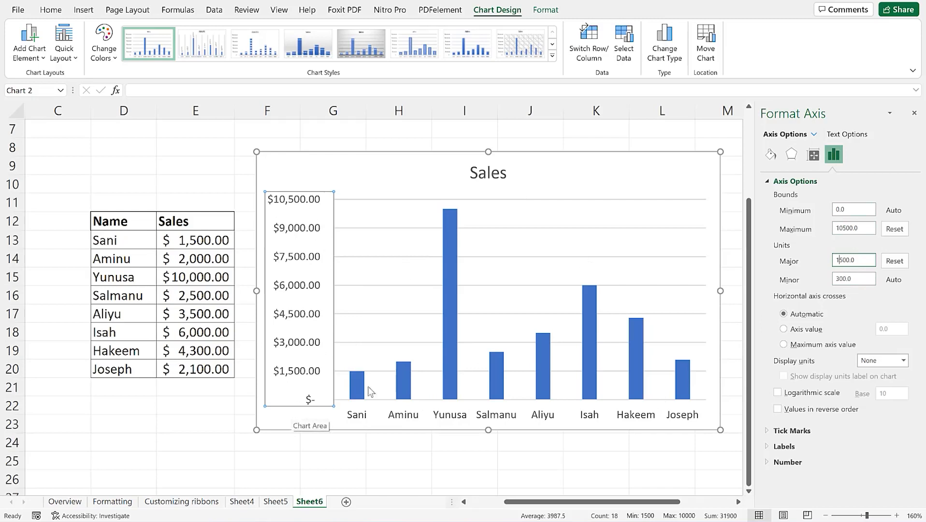
Step: Set the vertical axis's minimum bound to 500
left_click(854, 209)
double_click(841, 210)
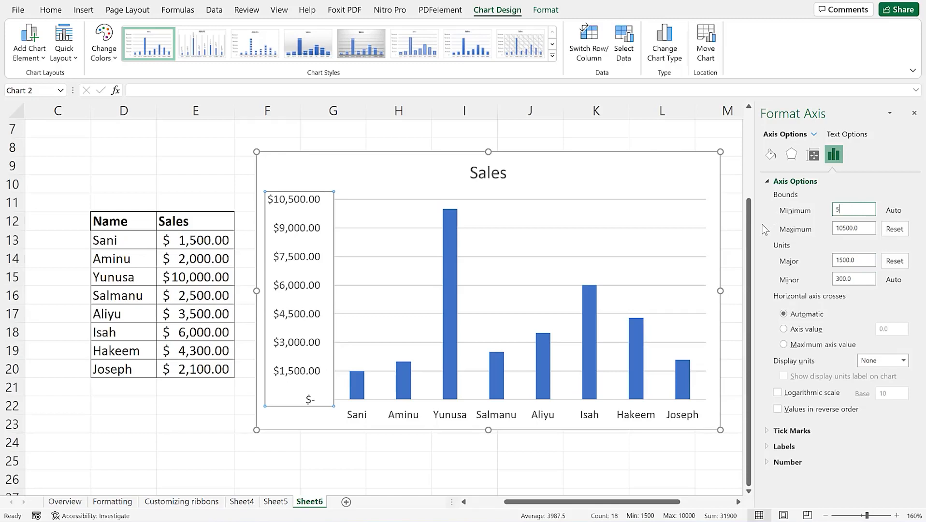
key("Return")
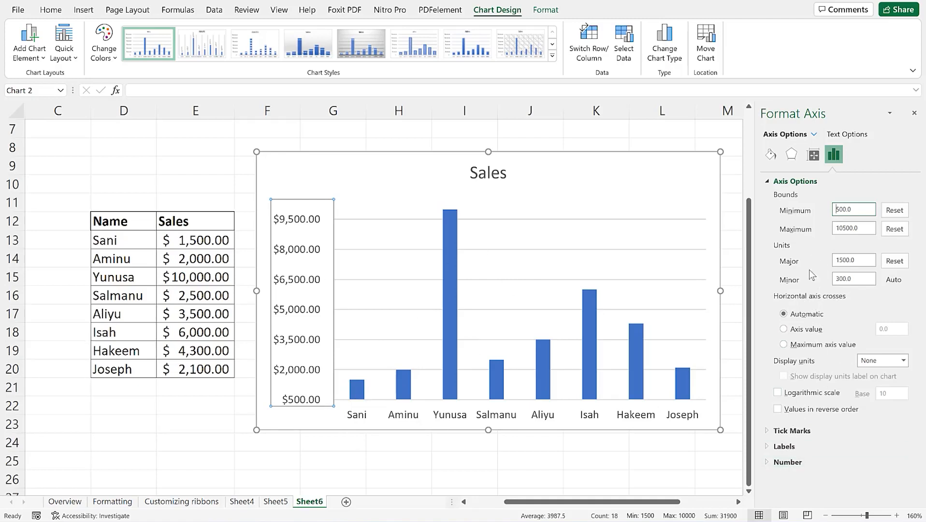
Step: Review the display unit choices and tick mark options of the vertical axis
left_click(903, 360)
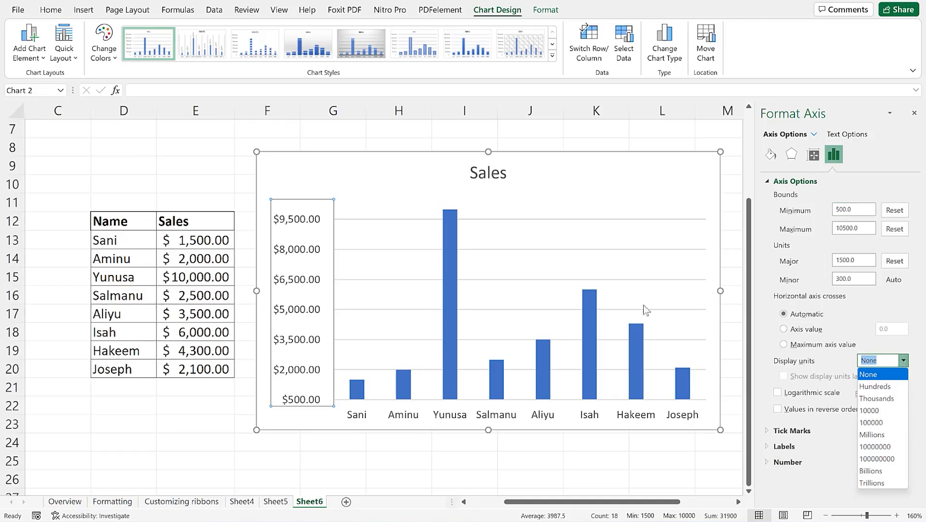
left_click(813, 298)
left_click(767, 432)
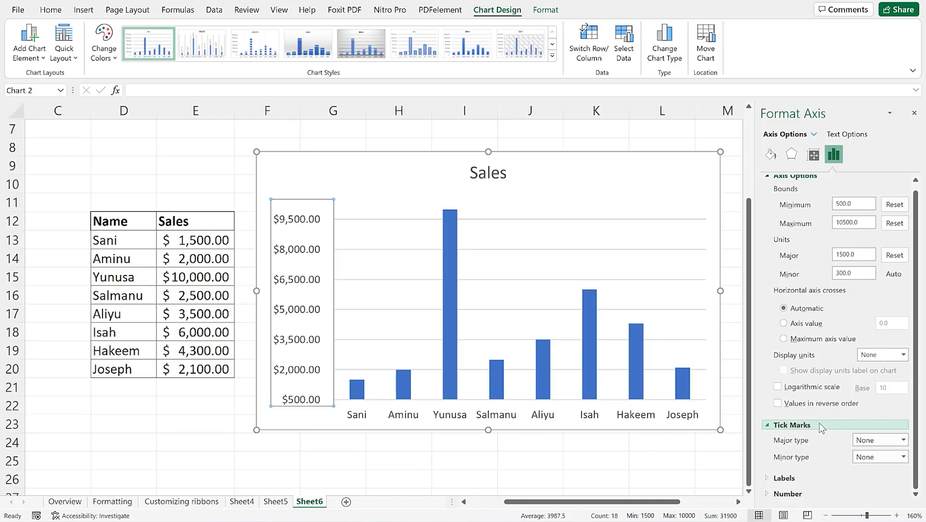
Step: Try the None label position on the vertical axis, and restore it to Next to Axis
left_click(767, 478)
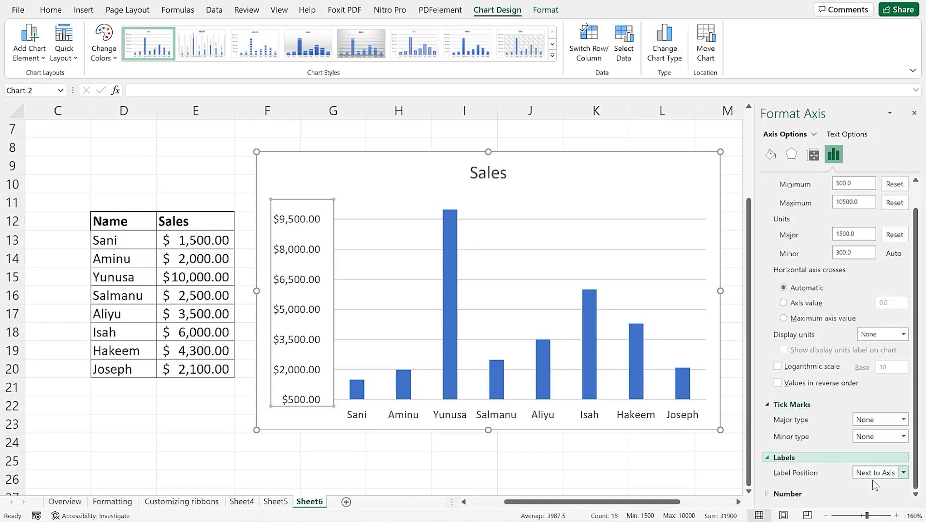
left_click(903, 473)
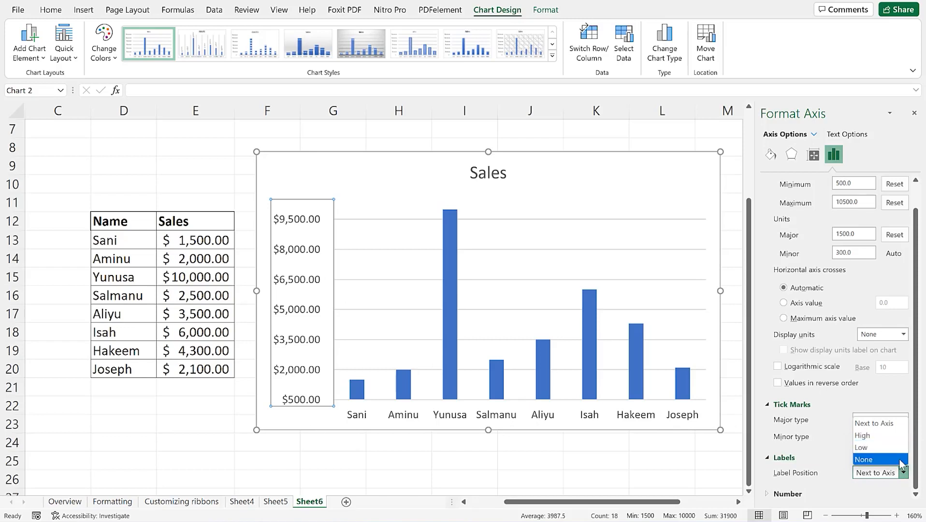
left_click(870, 460)
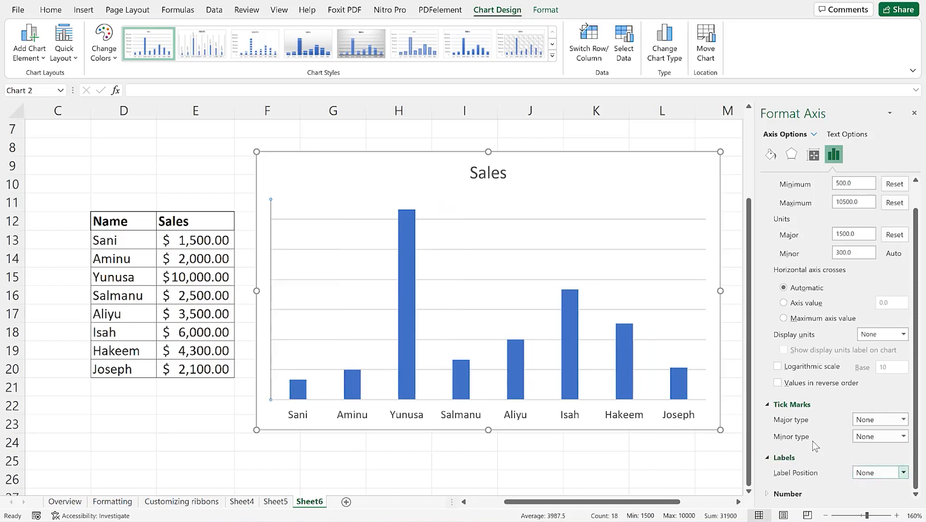
left_click(903, 473)
left_click(883, 422)
Step: Review the number format categories for the vertical axis, keep Accounting and set the decimal places to 1
left_click(766, 494)
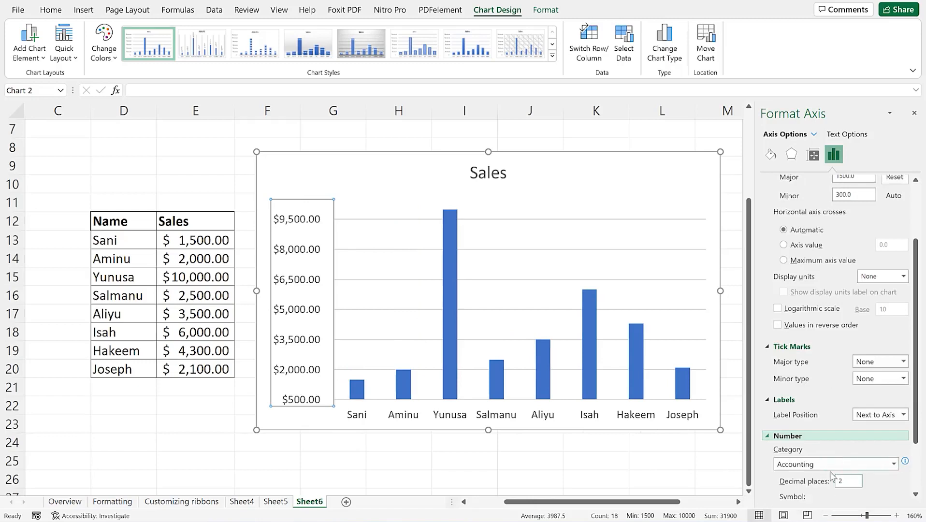
left_click(894, 465)
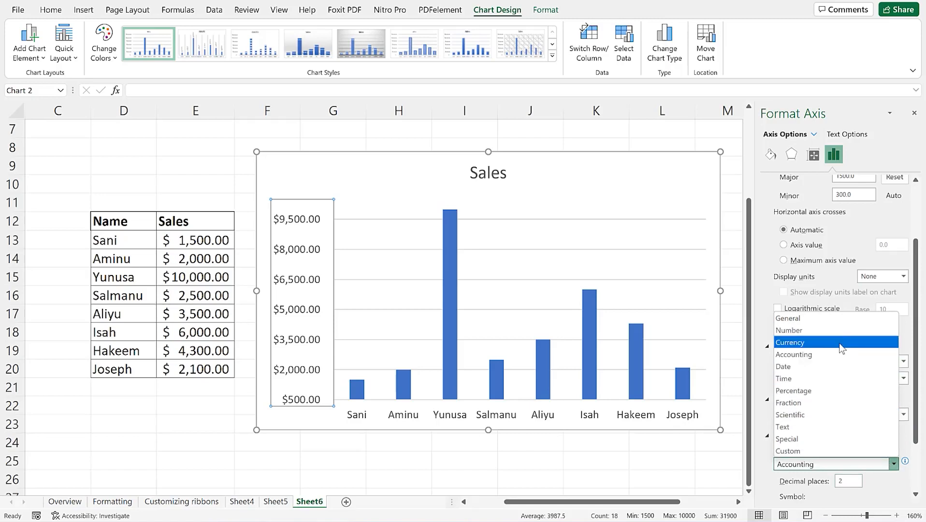
left_click(880, 488)
left_click(851, 482)
left_click_drag(849, 483, 824, 481)
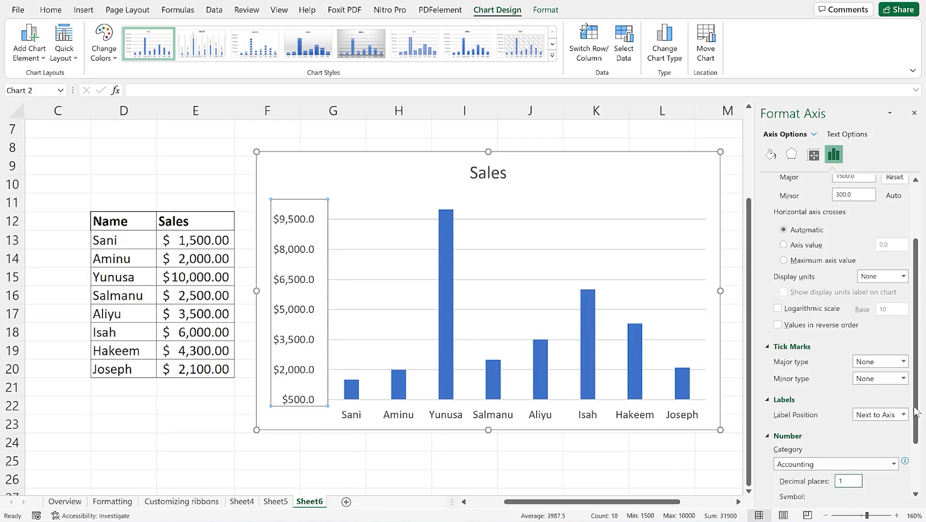
Step: Change the currency symbol of the vertical axis numbers to ₦ Kanuri
left_click_drag(917, 412, 923, 481)
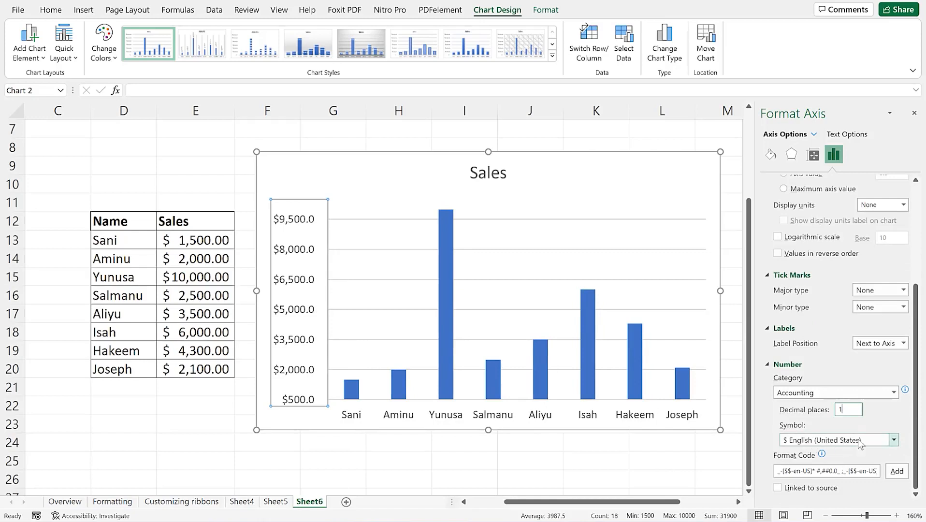
left_click(894, 440)
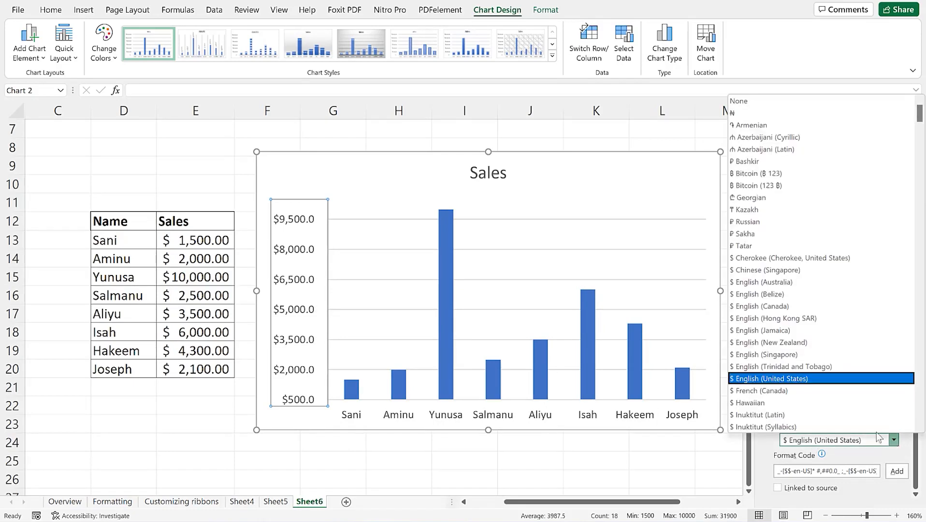
scroll(788, 338, "down", 14)
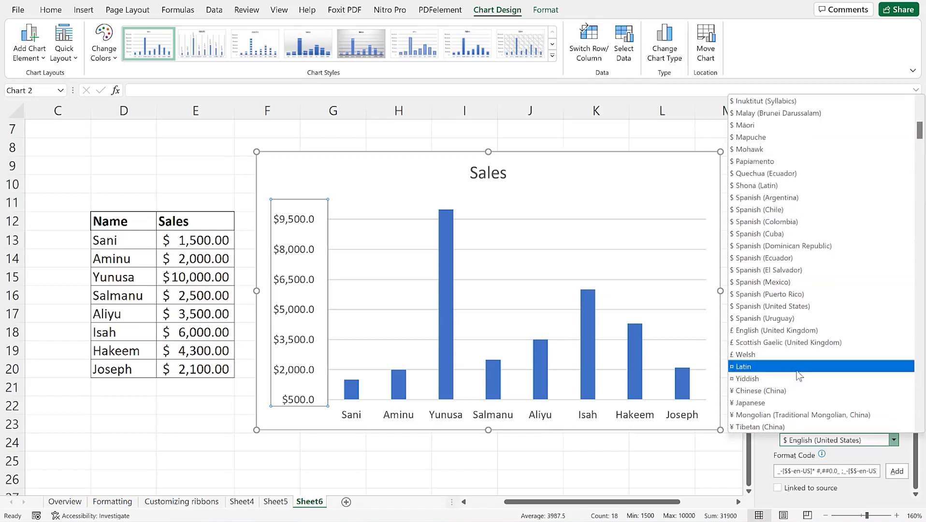
scroll(790, 374, "down", 5)
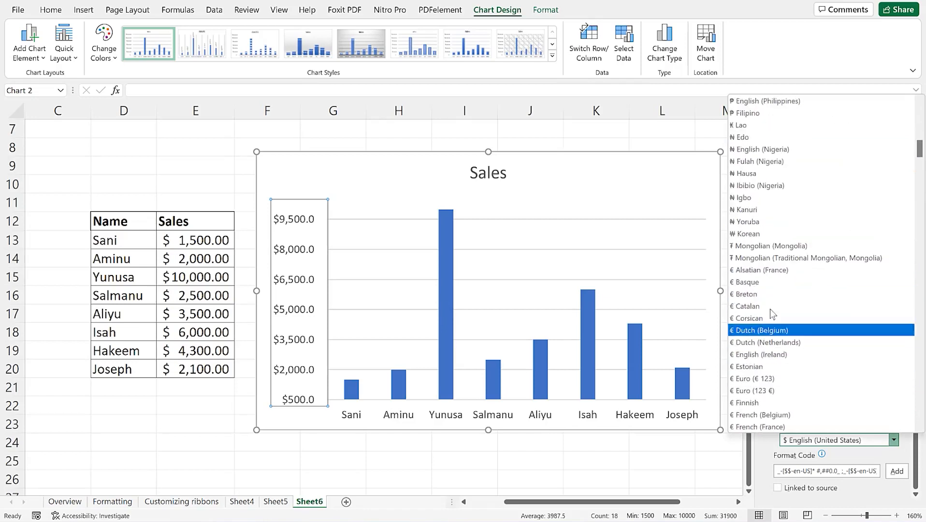
left_click(785, 213)
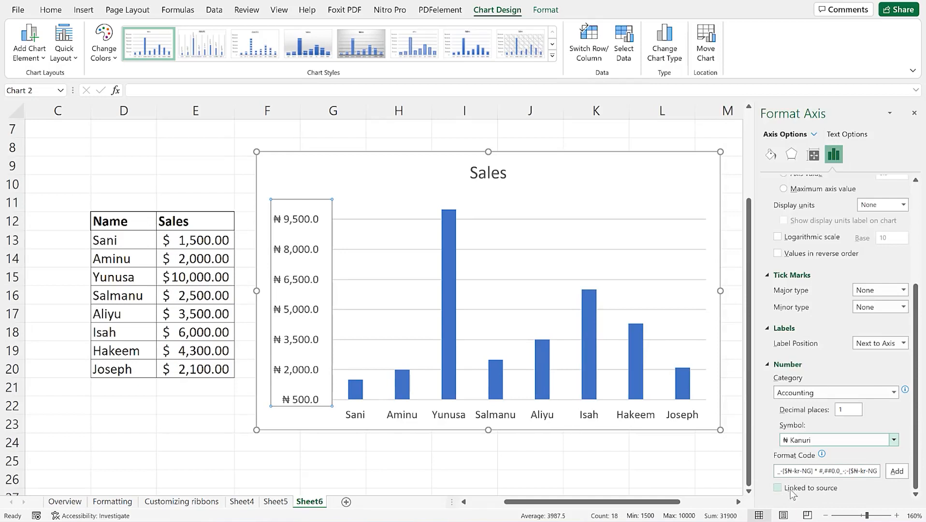
Step: Try a gradient text fill on the vertical axis labels, and give them a solid dark red fill instead
left_click(813, 155)
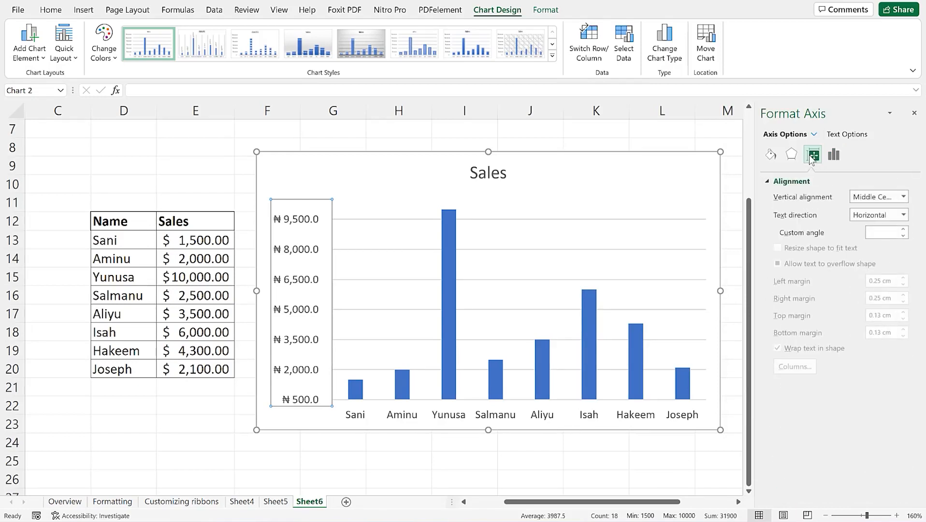
left_click(843, 137)
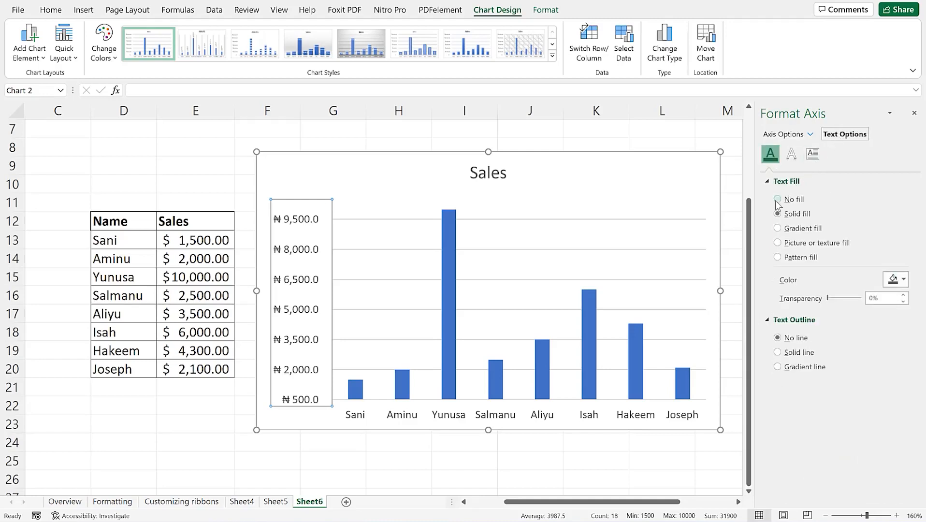
left_click(777, 228)
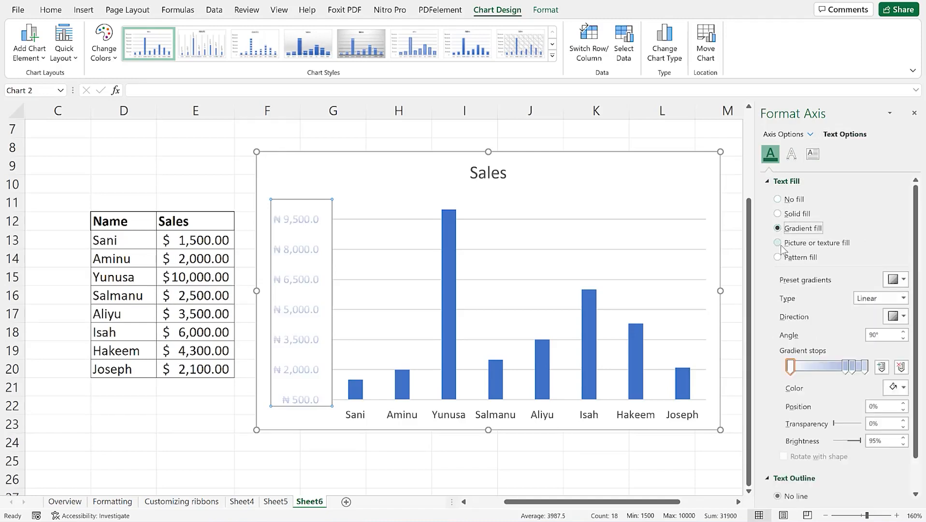
left_click(778, 213)
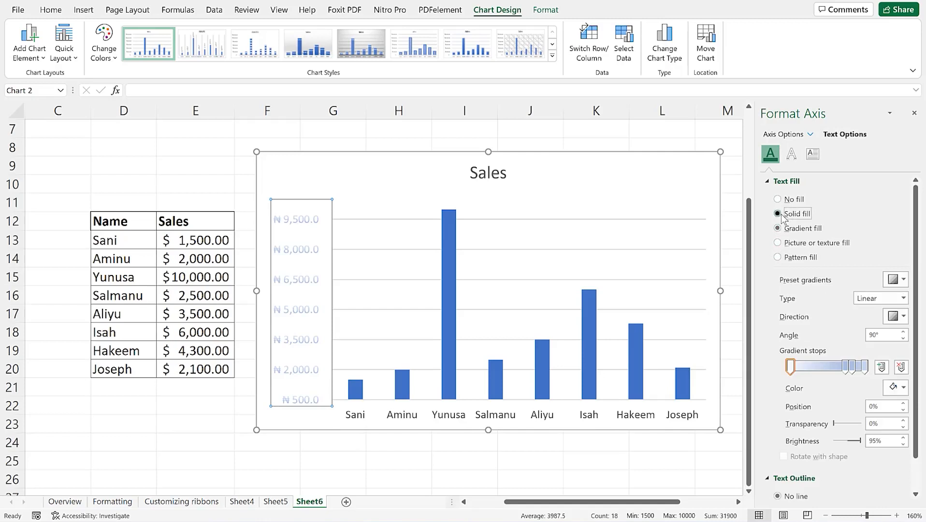
left_click(902, 282)
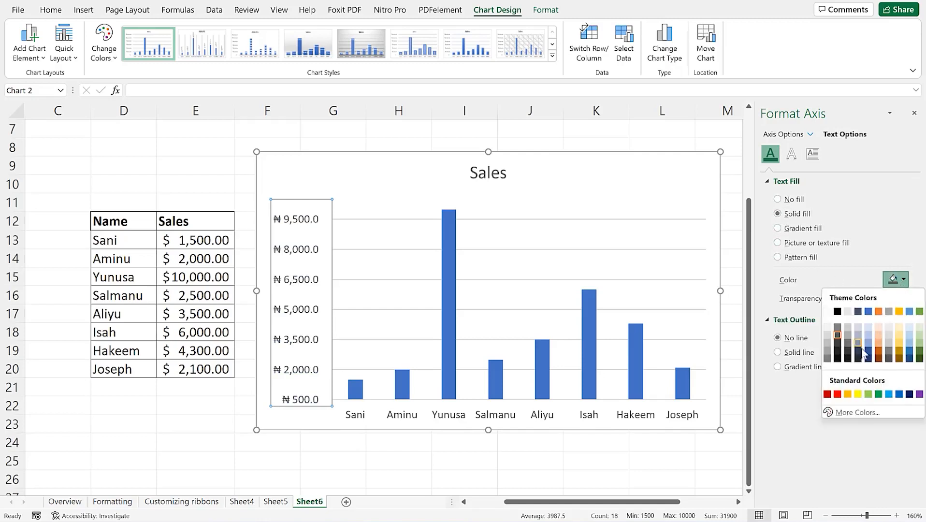
left_click(827, 394)
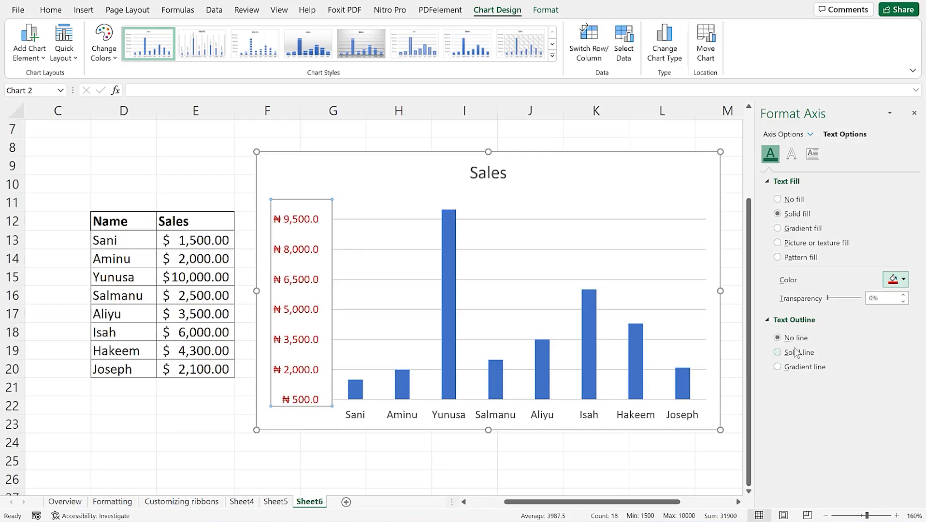
Step: Give the vertical axis labels a text shadow with 21% transparency, 1% size and 0 pt blur
left_click(793, 153)
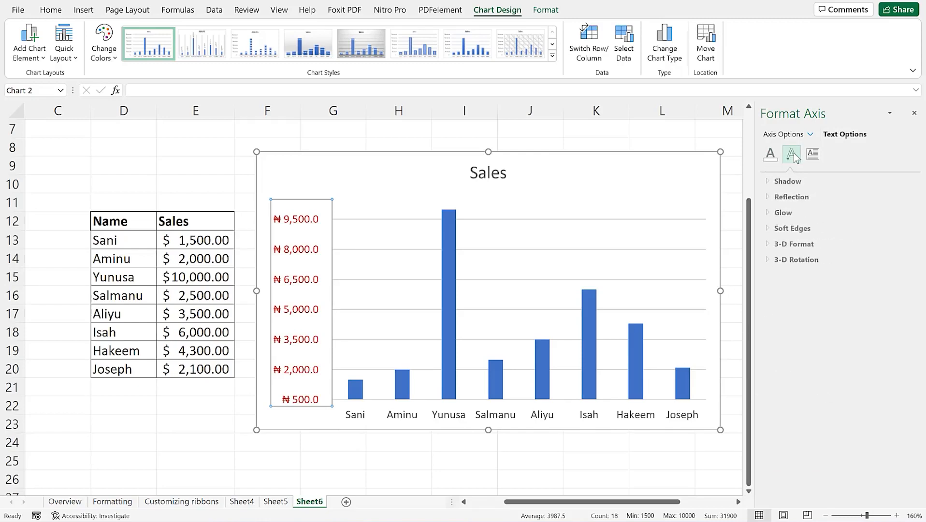
left_click(779, 181)
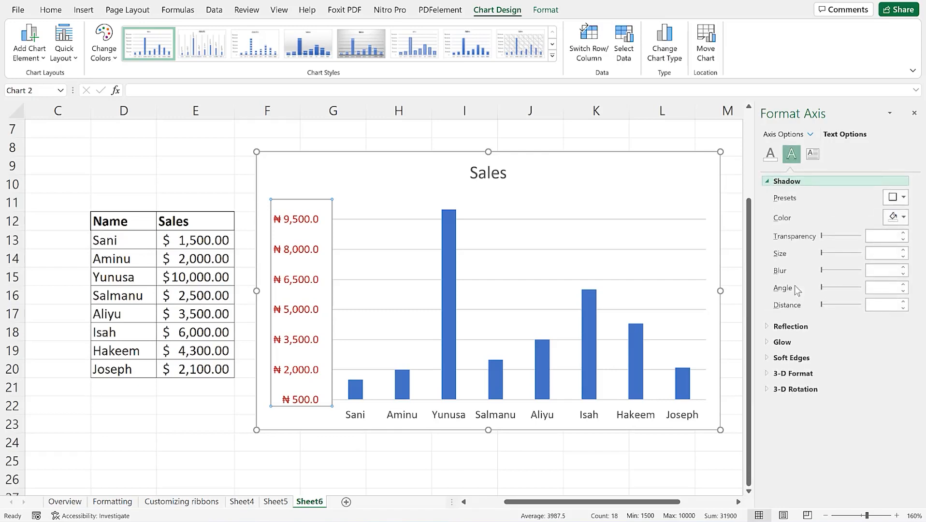
left_click(824, 235)
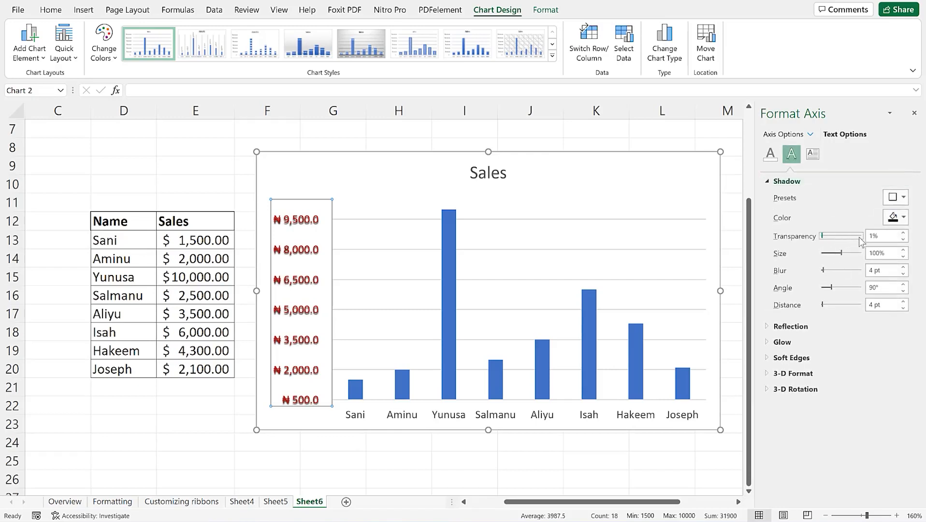
left_click(832, 238)
left_click_drag(843, 254, 835, 255)
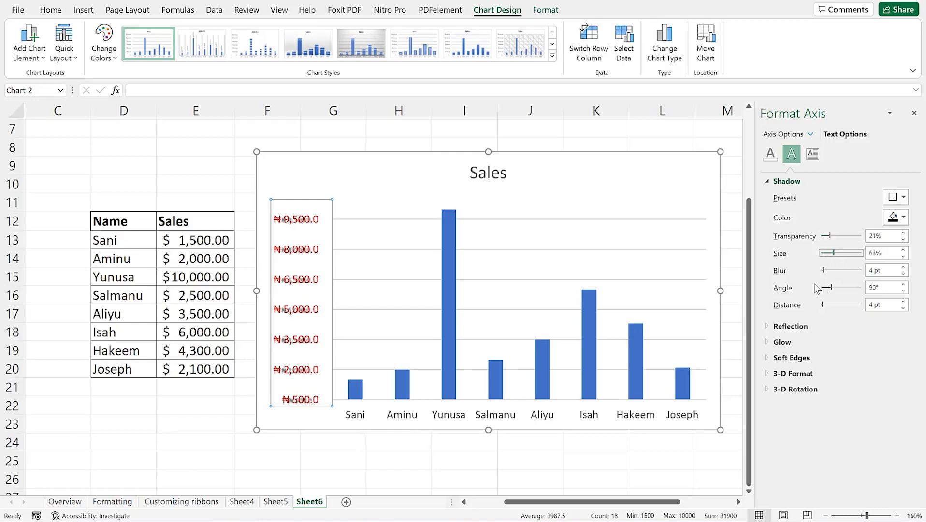
left_click(825, 270)
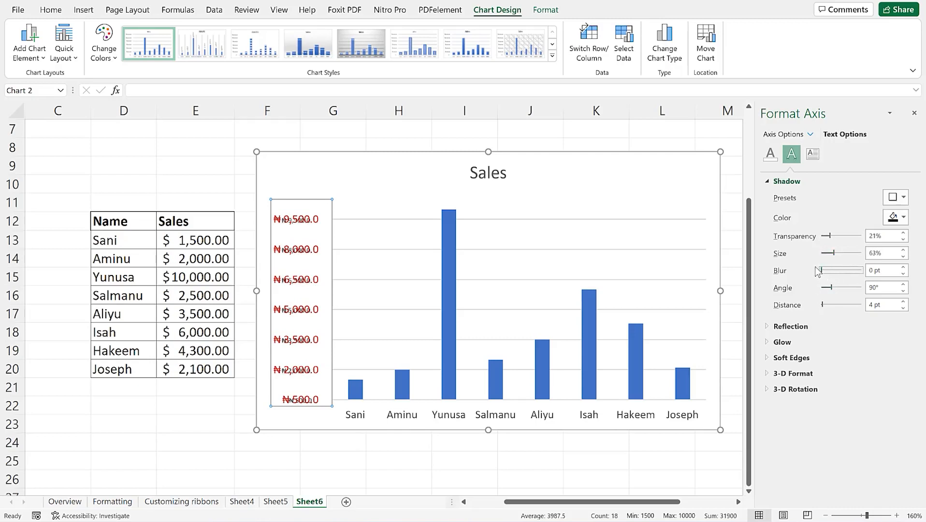
left_click_drag(833, 251, 824, 254)
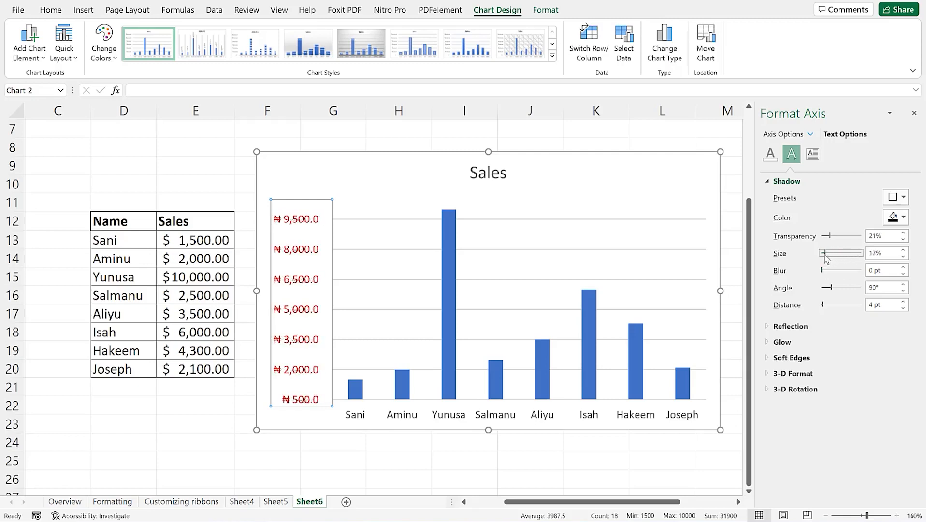
Step: Review the glow and reflection settings and the vertical alignment and text direction choices for the vertical axis labels
left_click(769, 343)
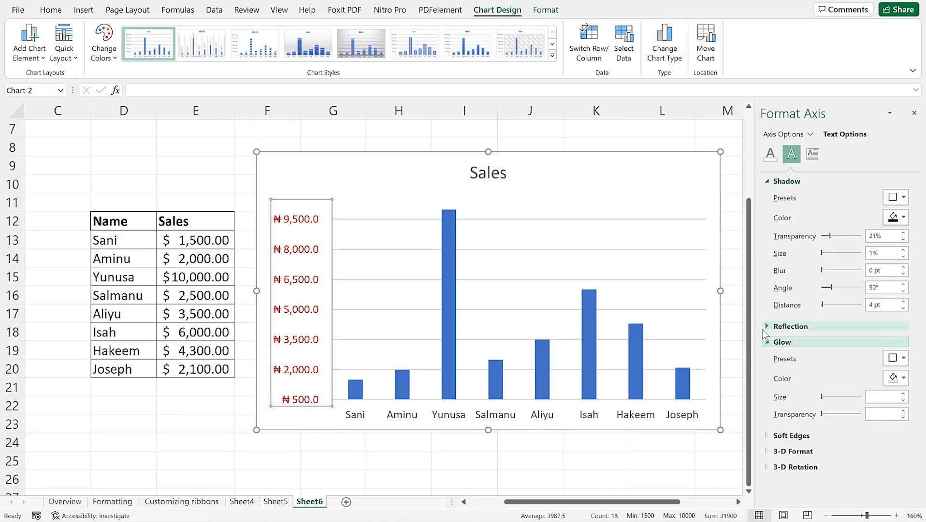
left_click(769, 327)
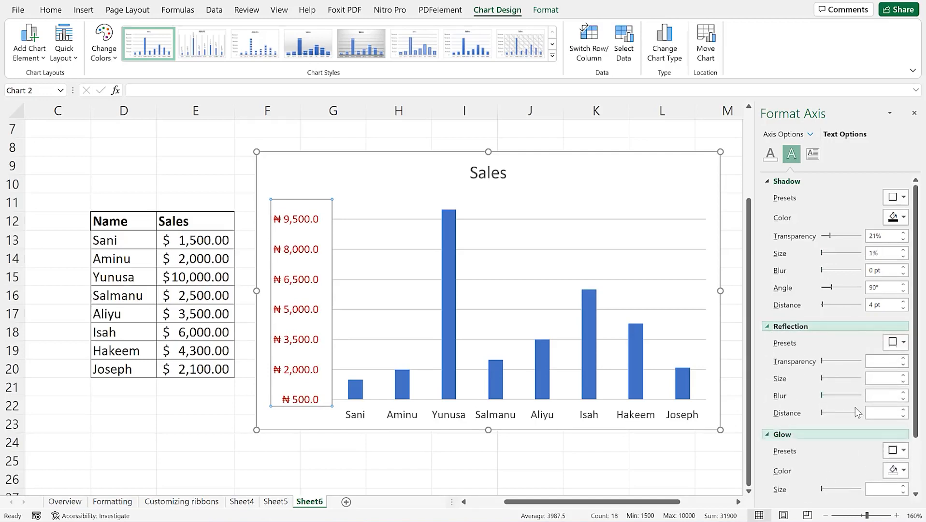
scroll(855, 407, "down", 2)
left_click(814, 153)
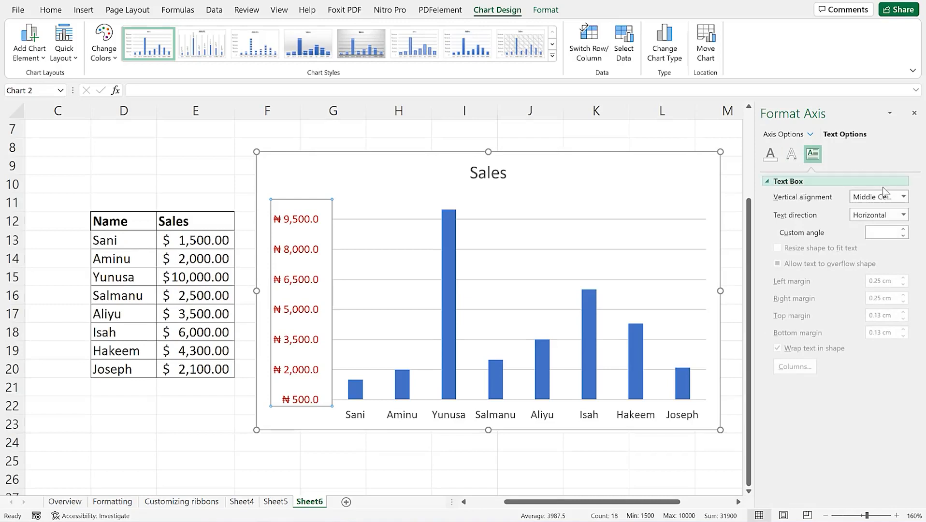
left_click(902, 198)
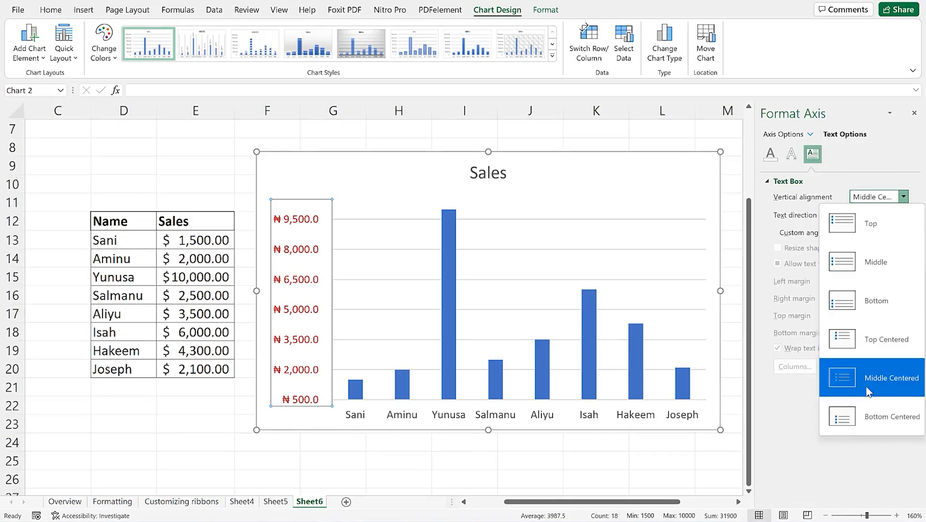
left_click(876, 459)
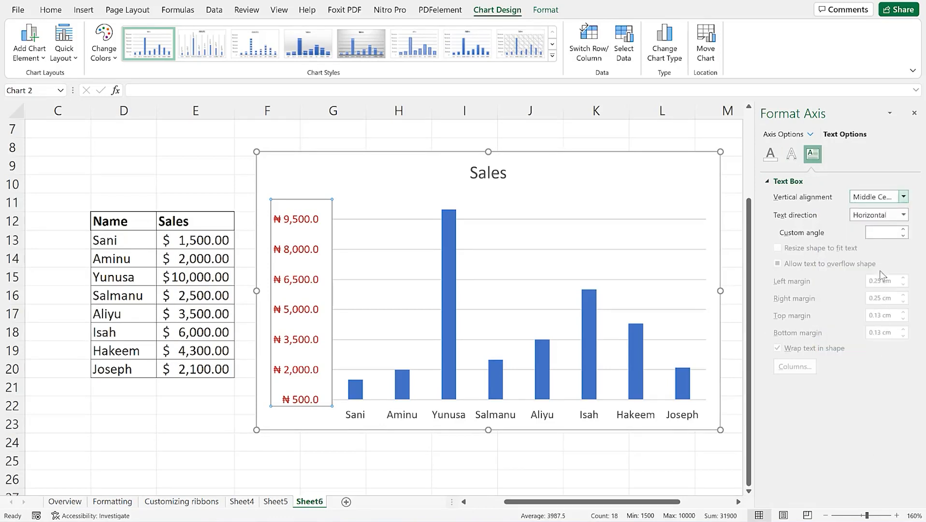
left_click(895, 216)
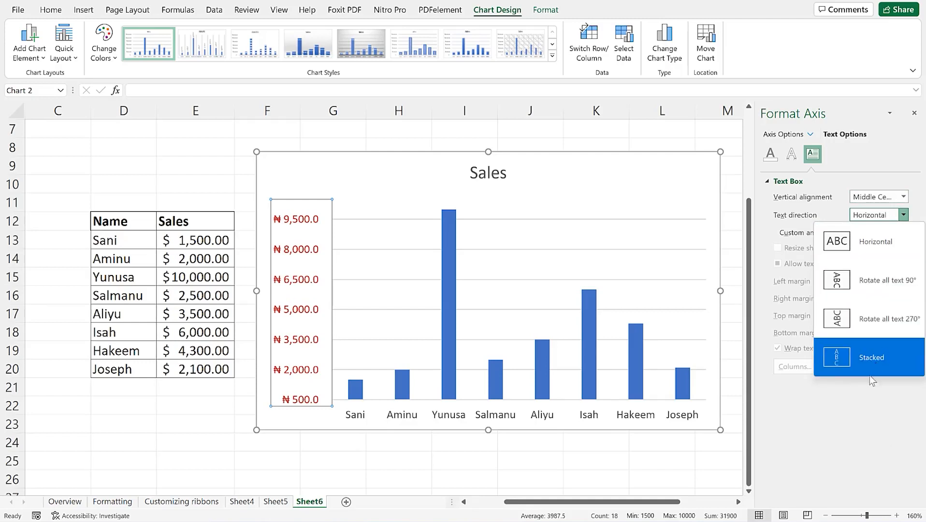
left_click(865, 403)
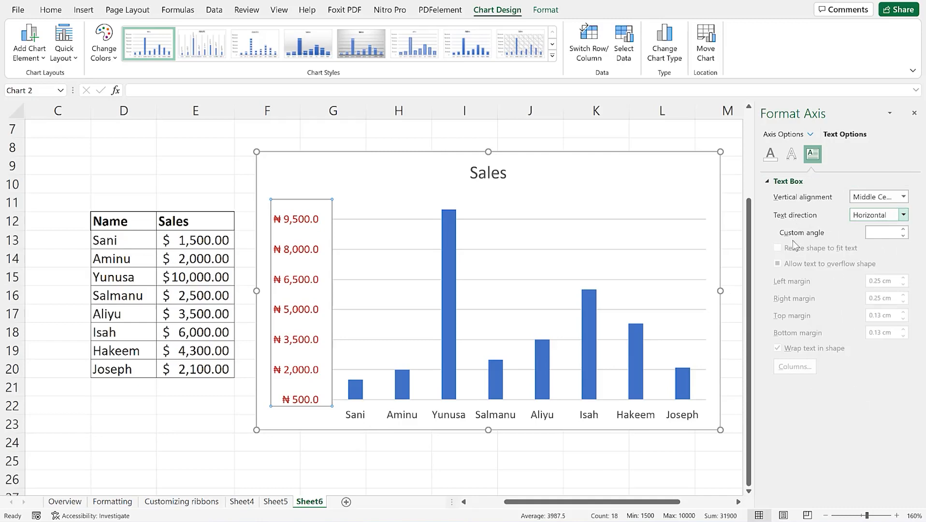
Step: Set the custom text angle of the vertical axis labels to 19°
left_click(904, 230)
left_click(905, 229)
left_click(905, 230)
left_click(904, 230)
left_click(903, 230)
left_click(904, 231)
left_click(904, 231)
left_click(903, 231)
left_click(904, 230)
left_click(904, 230)
left_click(902, 235)
left_click(902, 235)
left_click(902, 235)
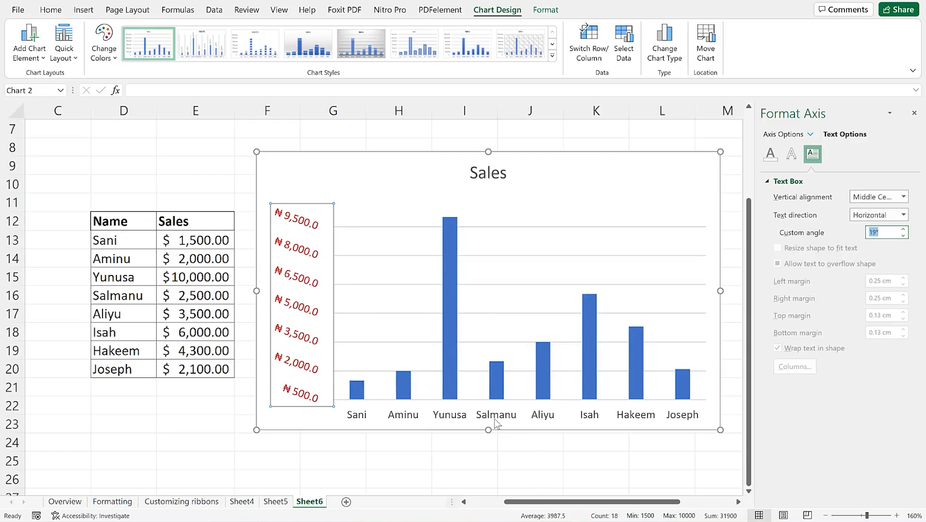
Step: Give the horizontal axis names a solid green text fill with 0% transparency, and review their text box settings
left_click(517, 419)
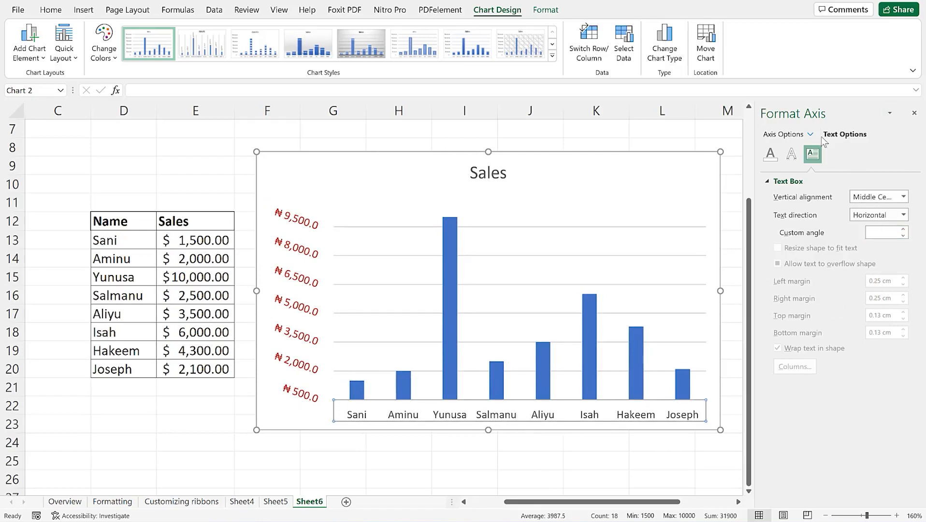
left_click(785, 135)
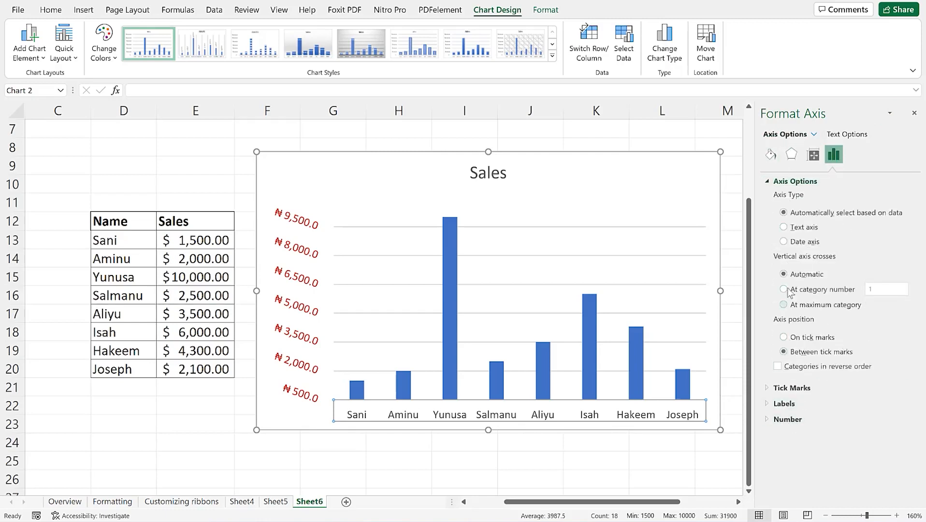
left_click(850, 135)
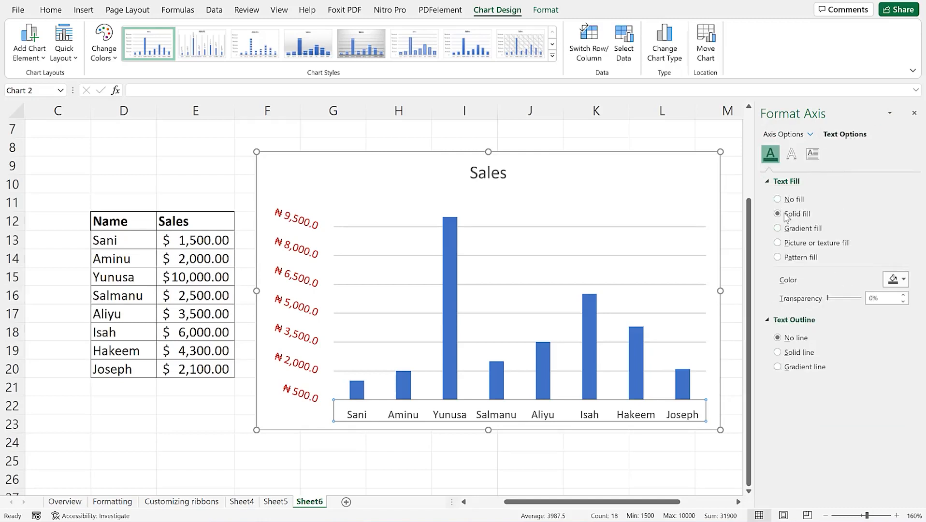
left_click(902, 279)
left_click(879, 394)
left_click_drag(849, 299, 803, 299)
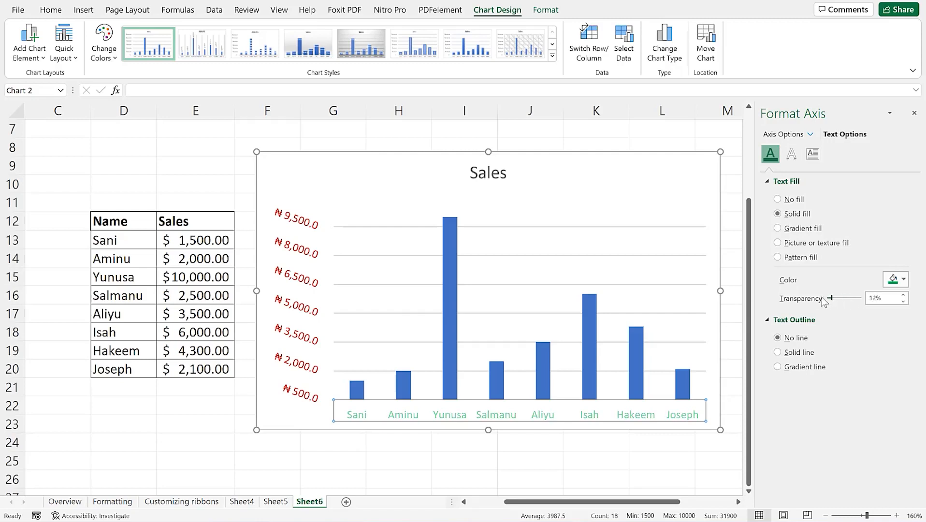
left_click(795, 157)
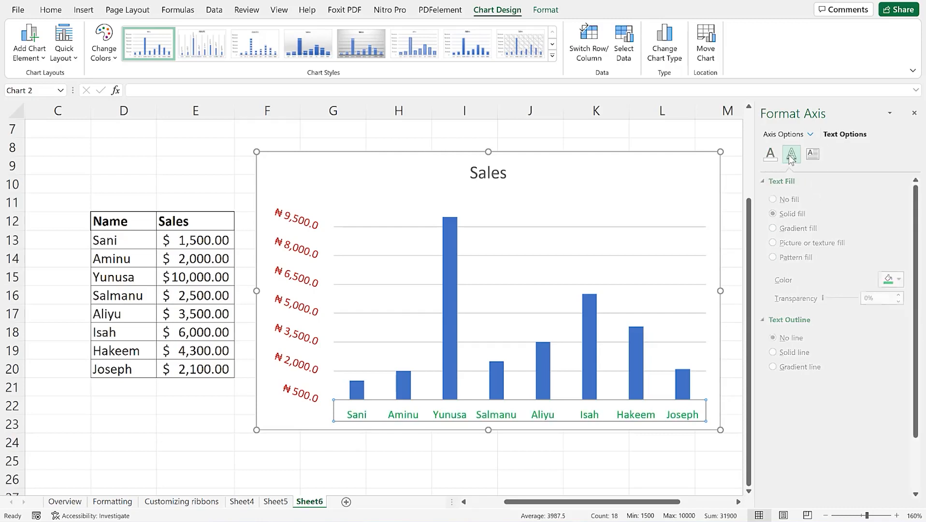
left_click(813, 154)
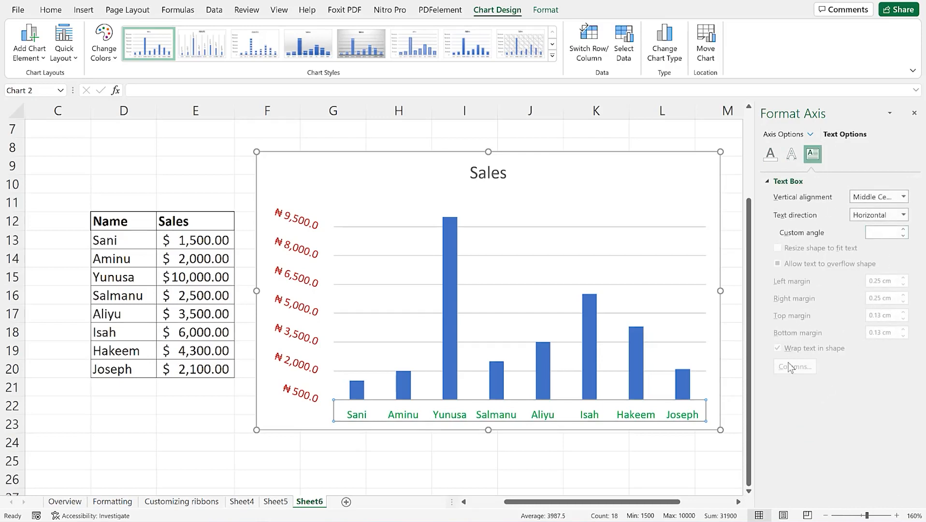